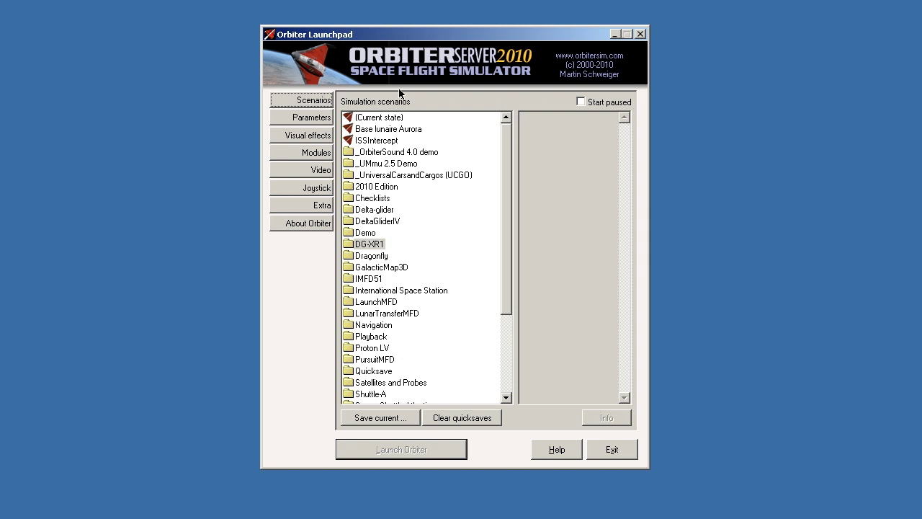
Look through the scenarios in the DG-XR1 folder, and collapse the folder again
mouse_move(539, 36)
left_mouse_down()
mouse_move(551, 39)
mouse_move(543, 39)
left_mouse_up()
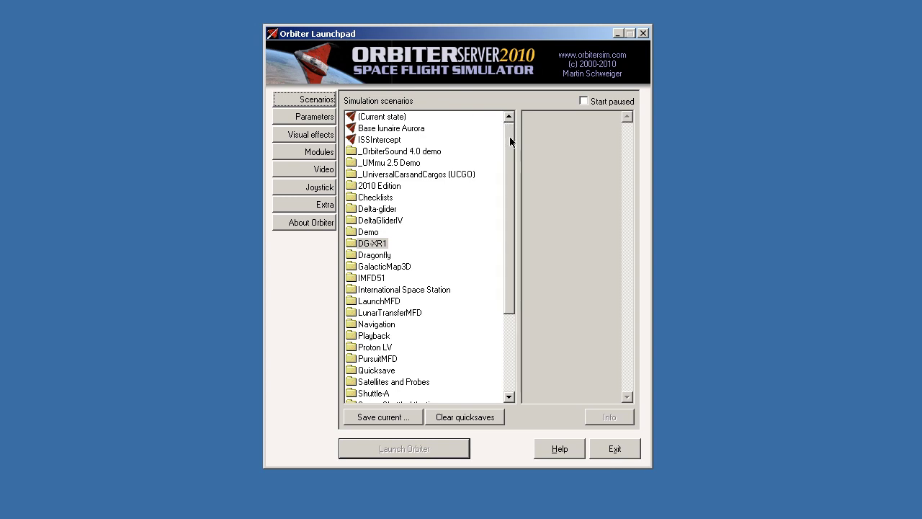
left_click_drag(508, 141, 394, 257)
left_click(377, 245)
left_click(379, 244)
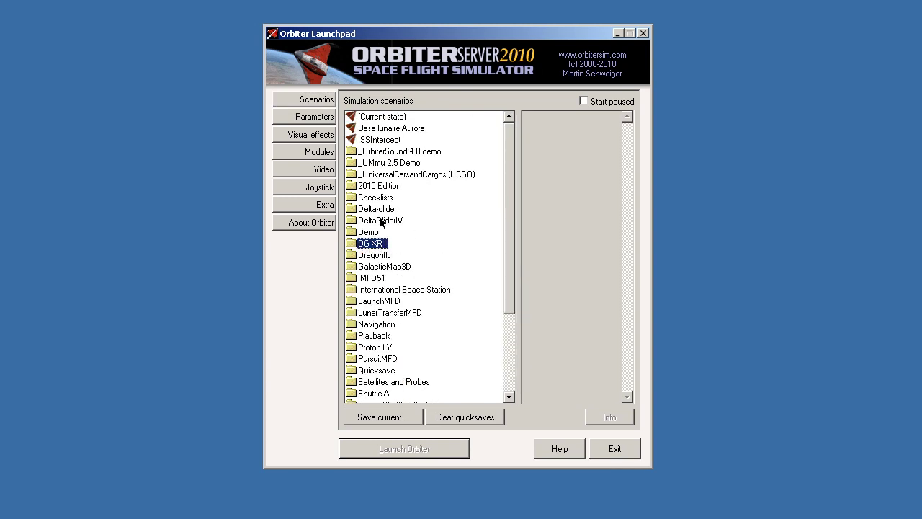
left_click_drag(507, 166, 502, 126)
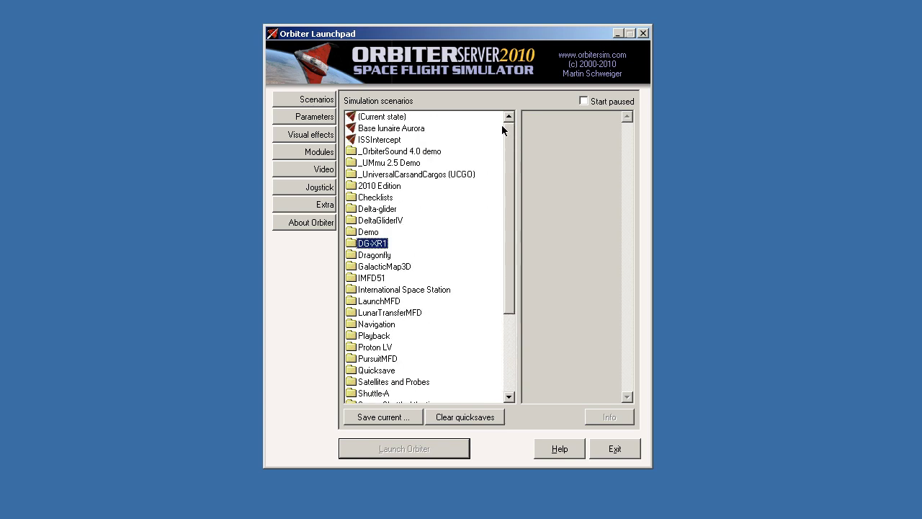
left_click(380, 245)
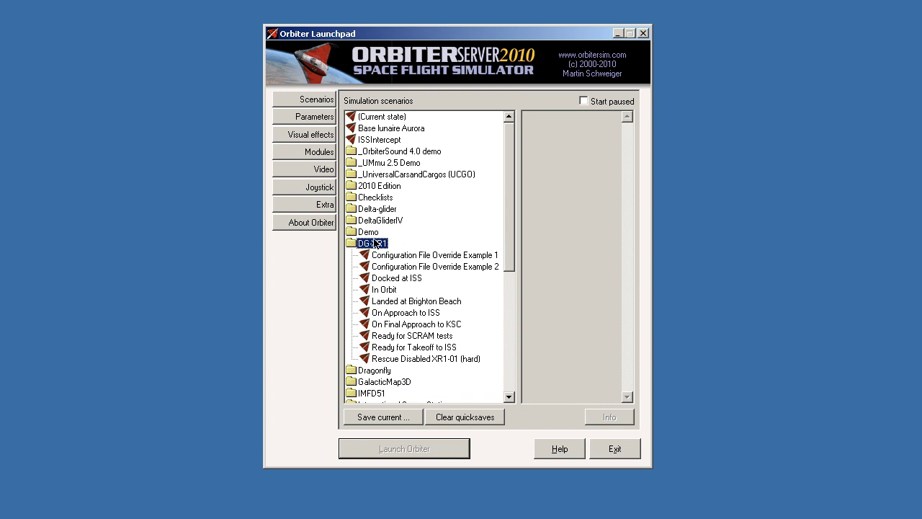
left_click(381, 247)
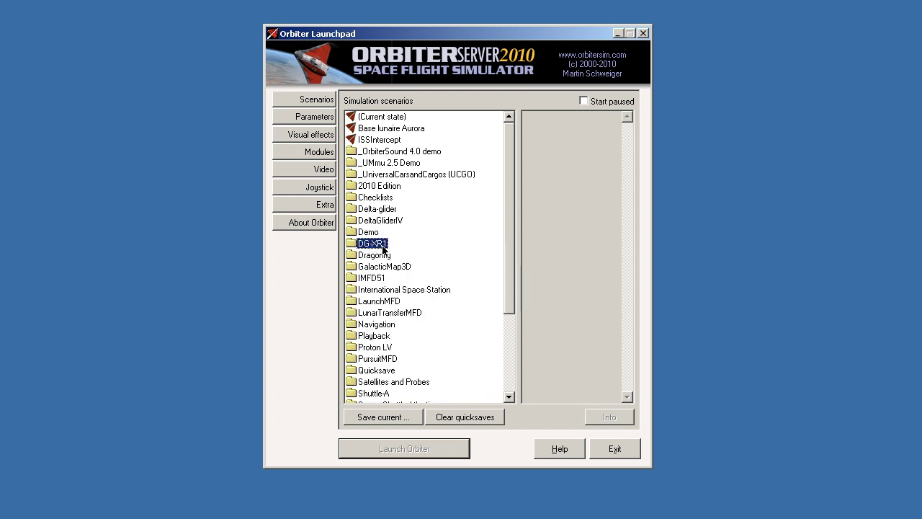
Review the realism, perturbation and instrument parameters, and the visual effects settings
left_click(323, 116)
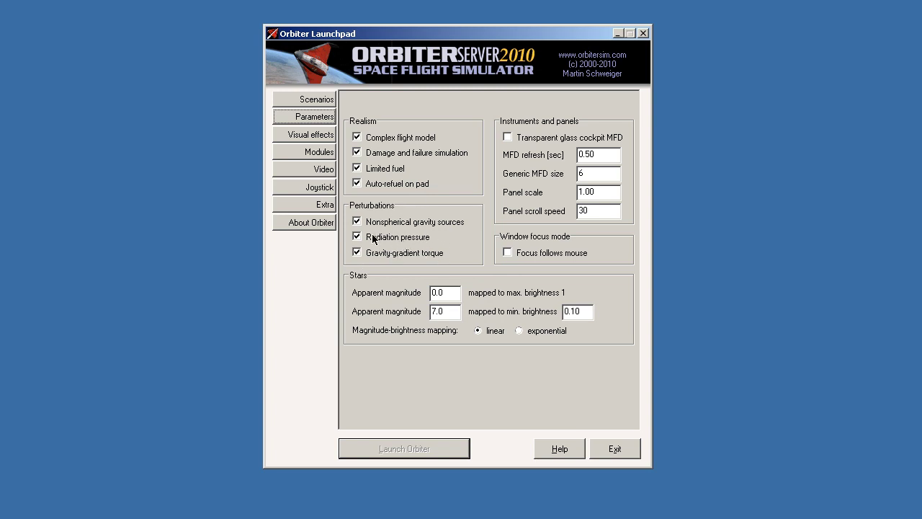
left_click(315, 136)
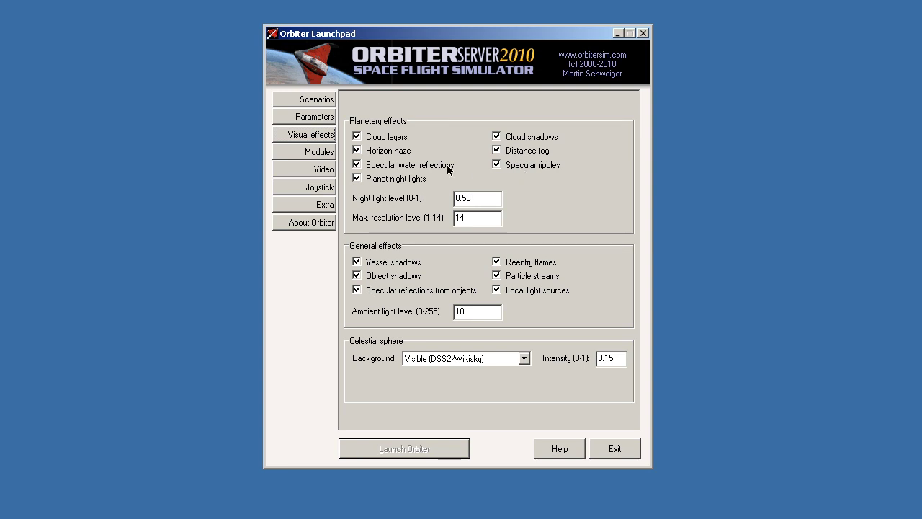
Expand all plugin module categories and check the descriptions of D3D9Client, transx, AeroBrakeMFD and AttitudeMFD
left_click(322, 152)
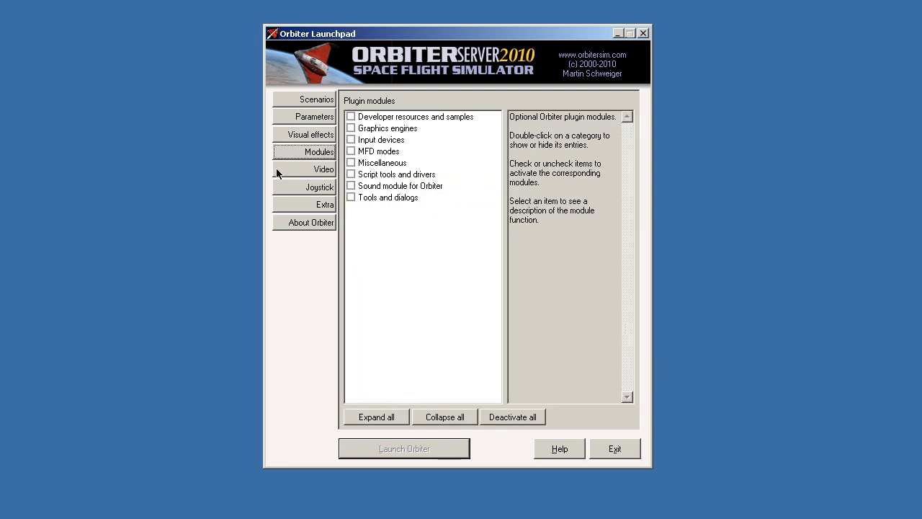
left_click(385, 418)
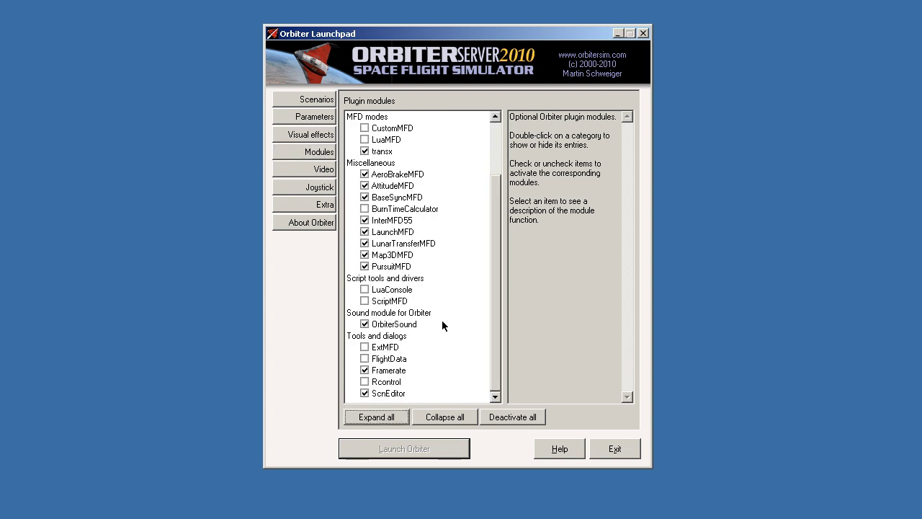
scroll(490, 238, "up", 3)
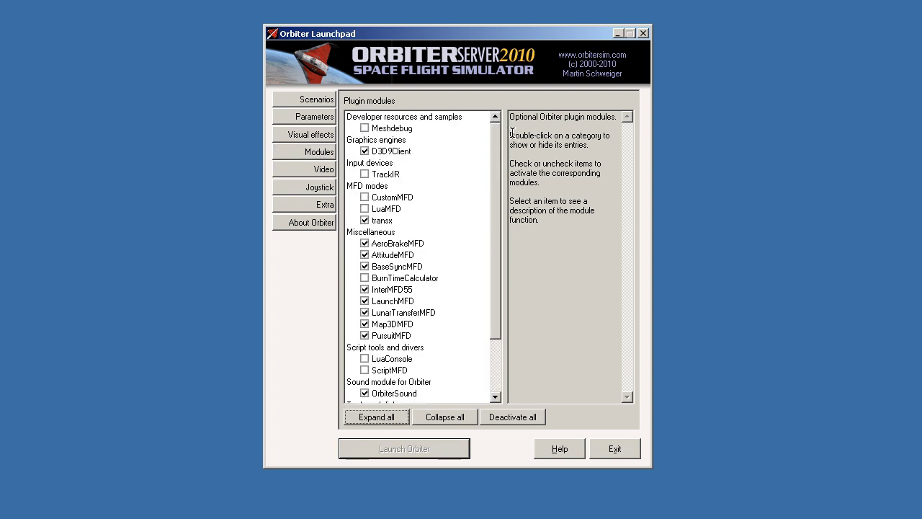
left_click(391, 151)
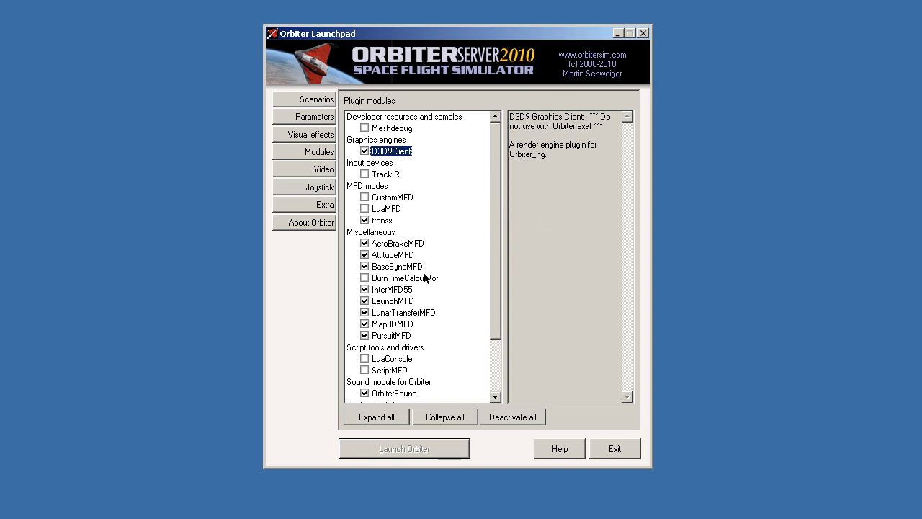
left_click(382, 221)
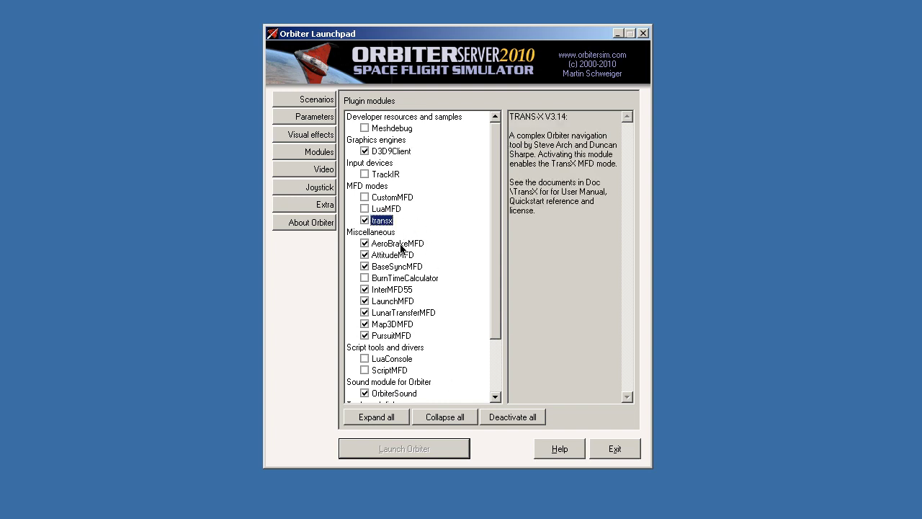
left_click(401, 245)
left_click(404, 254)
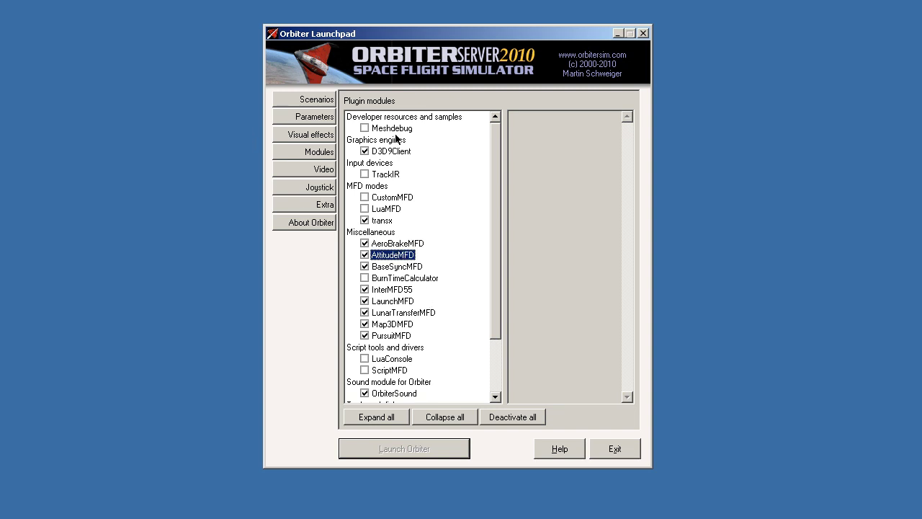
Review the video settings, including the 3D device and the D3D9Client advanced setup
left_click(324, 173)
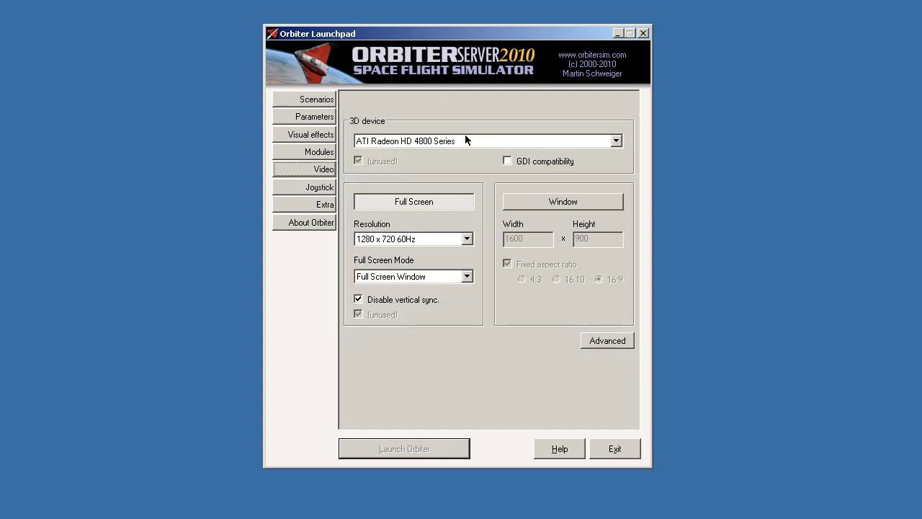
left_click(497, 142)
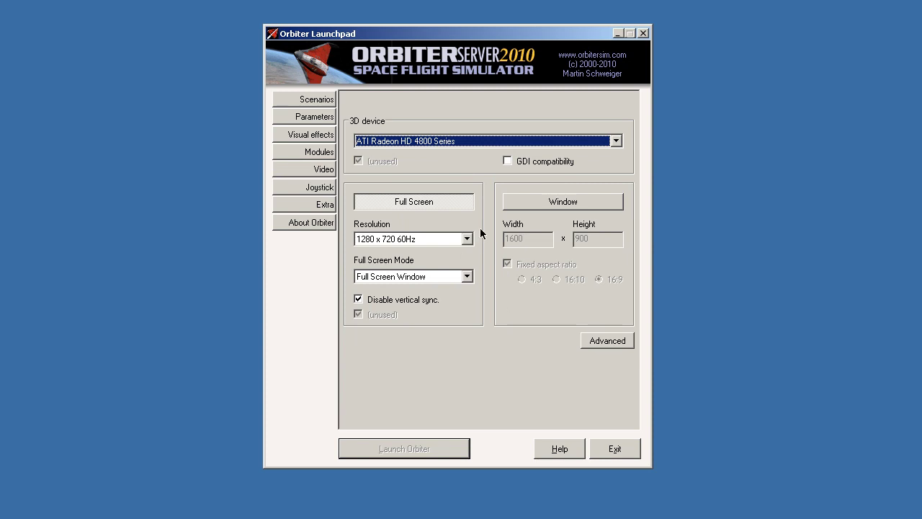
left_click(612, 345)
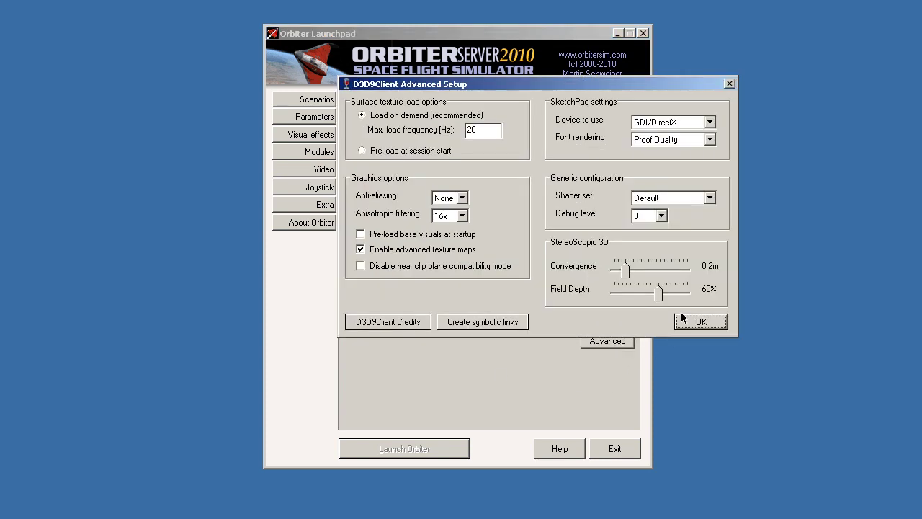
left_click_drag(522, 80, 433, 112)
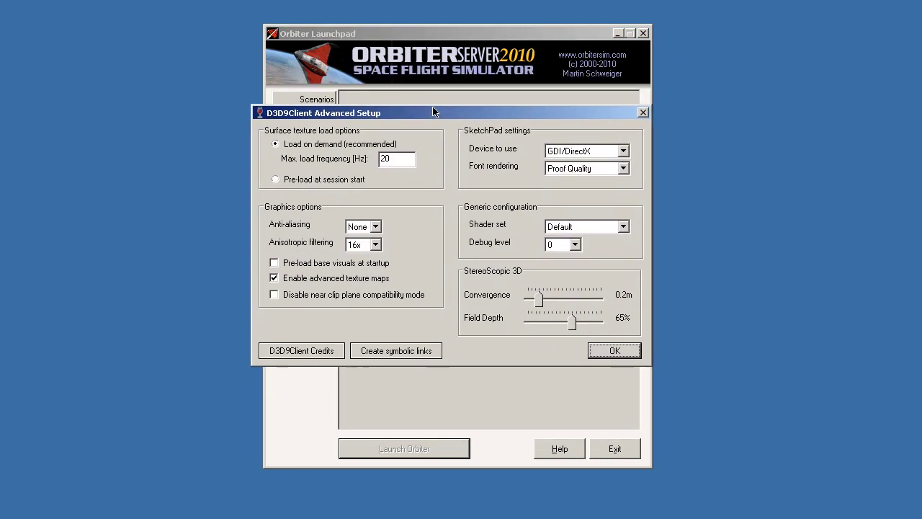
left_click(615, 353)
Check which joystick devices are available, leaving the joystick set to Disabled
left_click(325, 189)
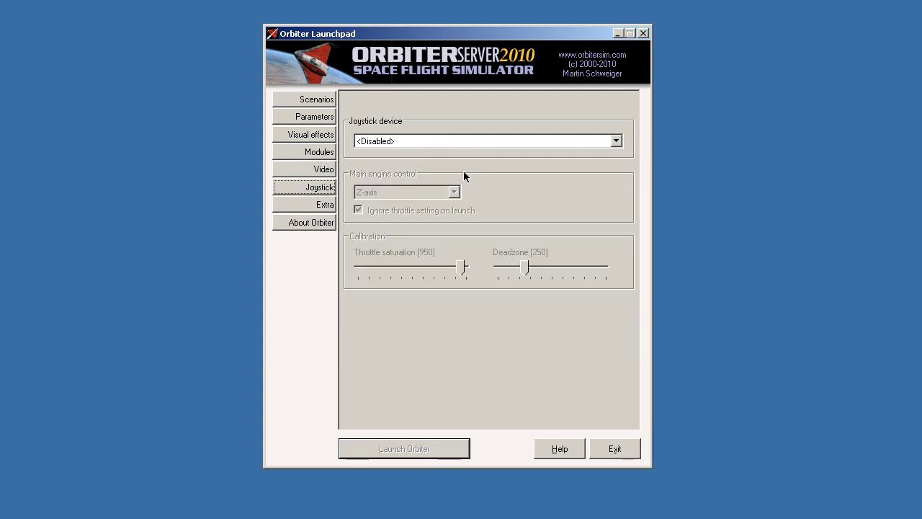
left_click(468, 144)
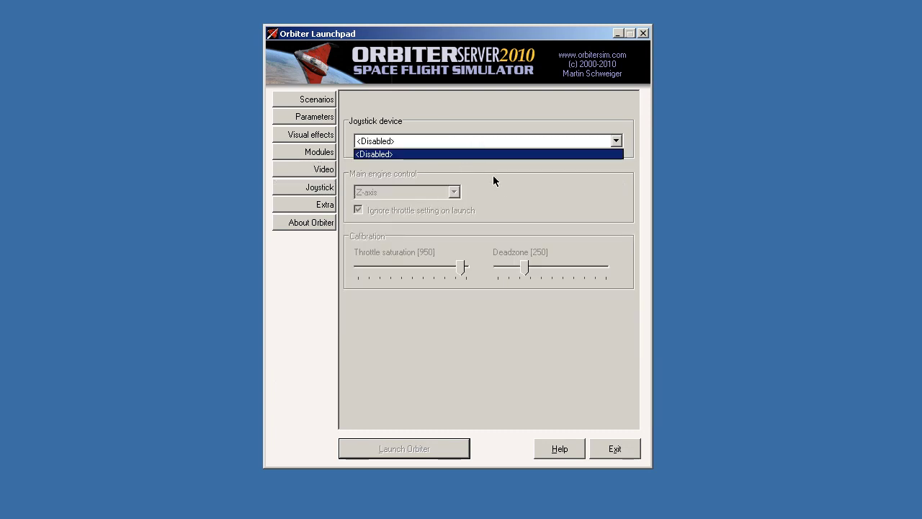
left_click(414, 153)
Examine all the additional parameter groups, including the linear state propagators, and the About Orbiter information
left_click(325, 205)
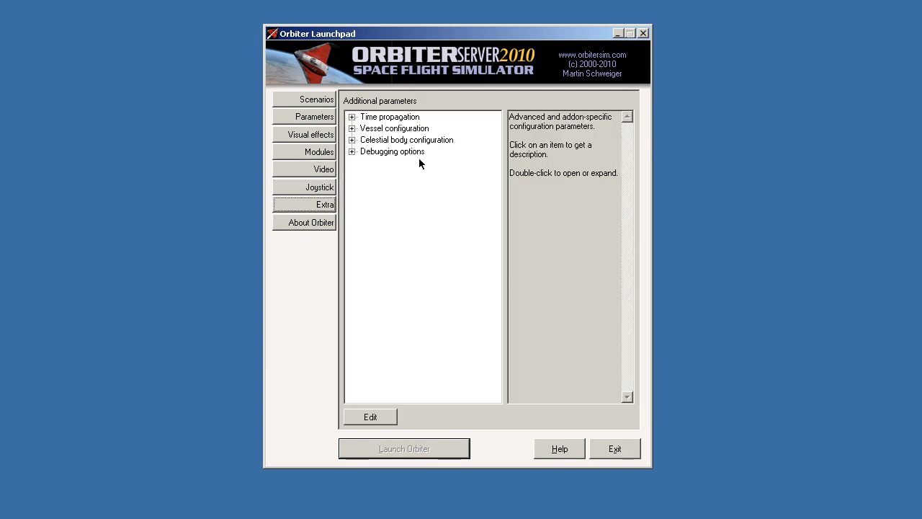
left_click(351, 128)
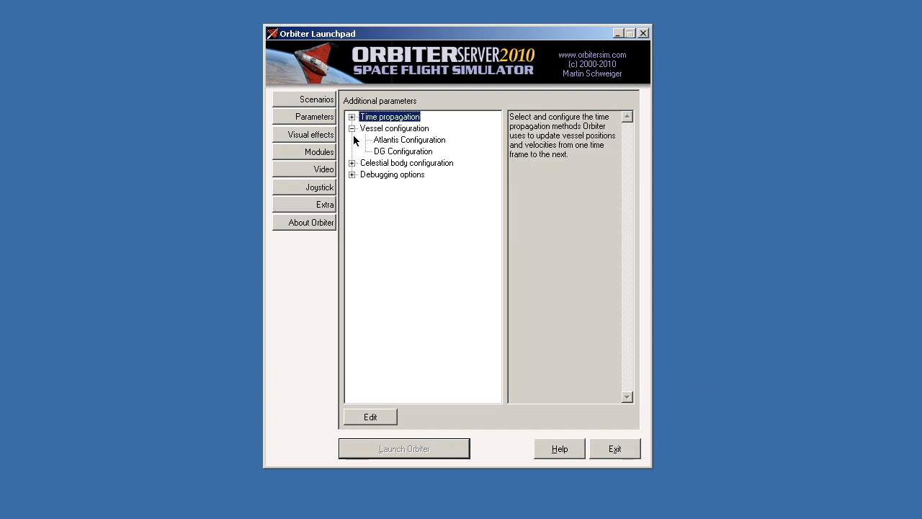
left_click(352, 163)
left_click(352, 186)
left_click(351, 117)
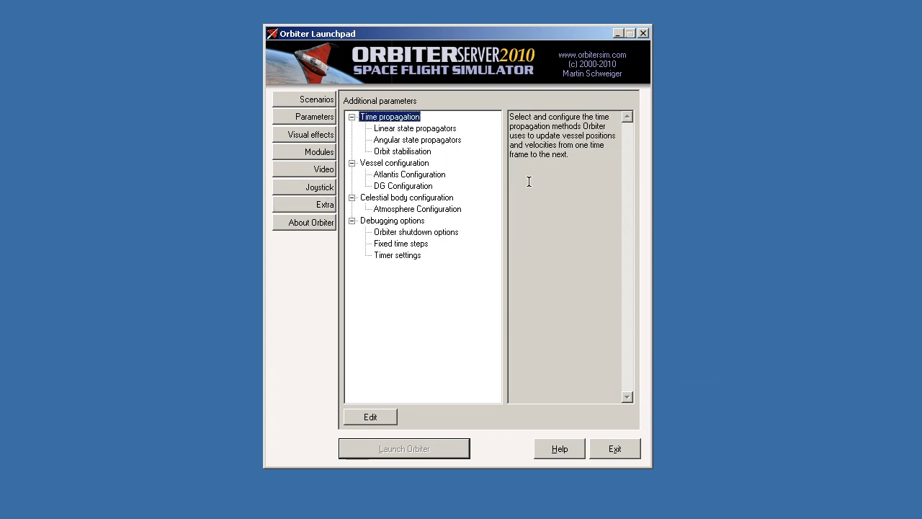
double_click(390, 131)
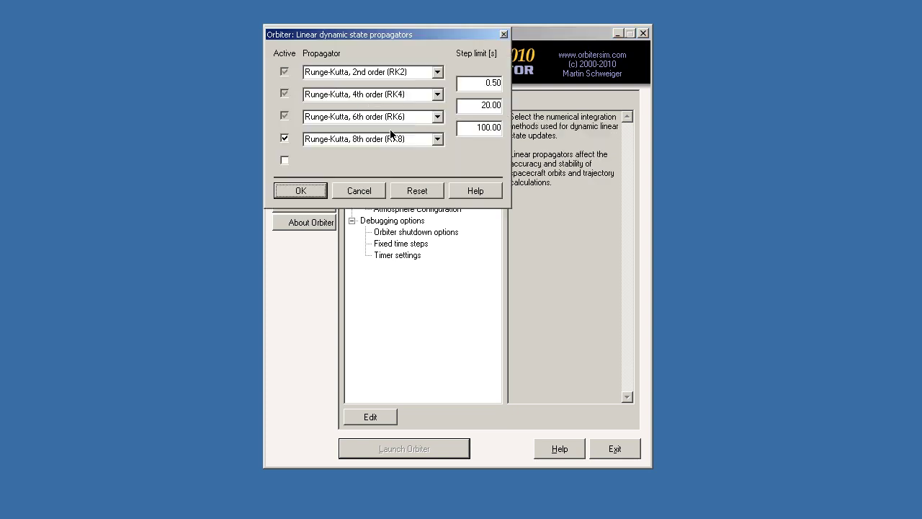
left_click(377, 192)
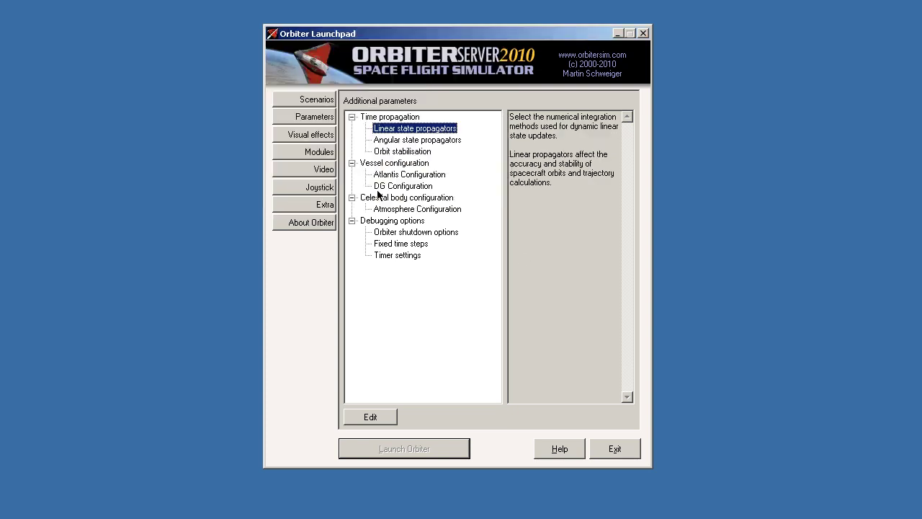
left_click(317, 223)
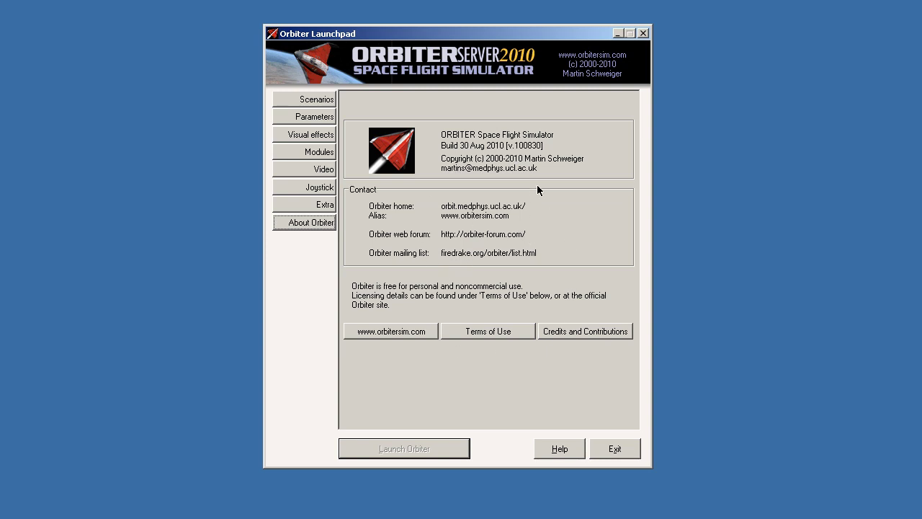
Return to the scenarios, expand the Delta-glider folder and read its description
left_click(317, 98)
double_click(377, 209)
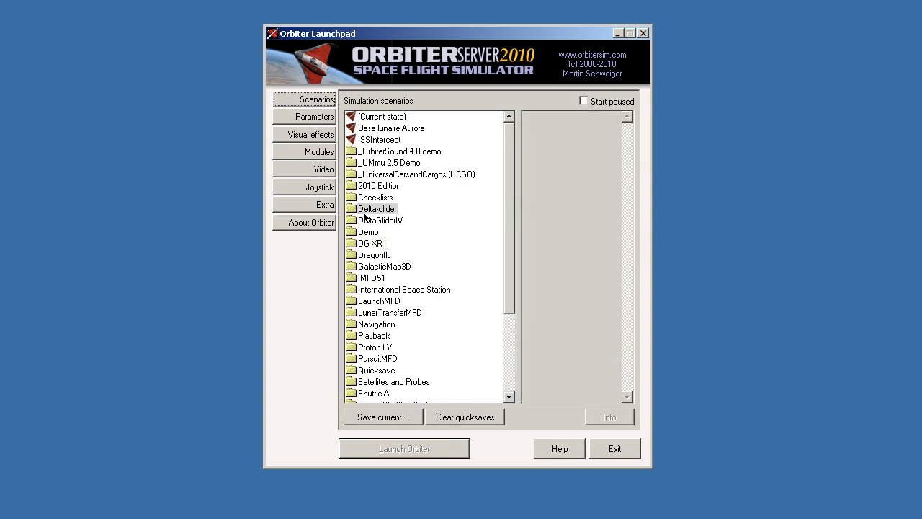
left_click(409, 233)
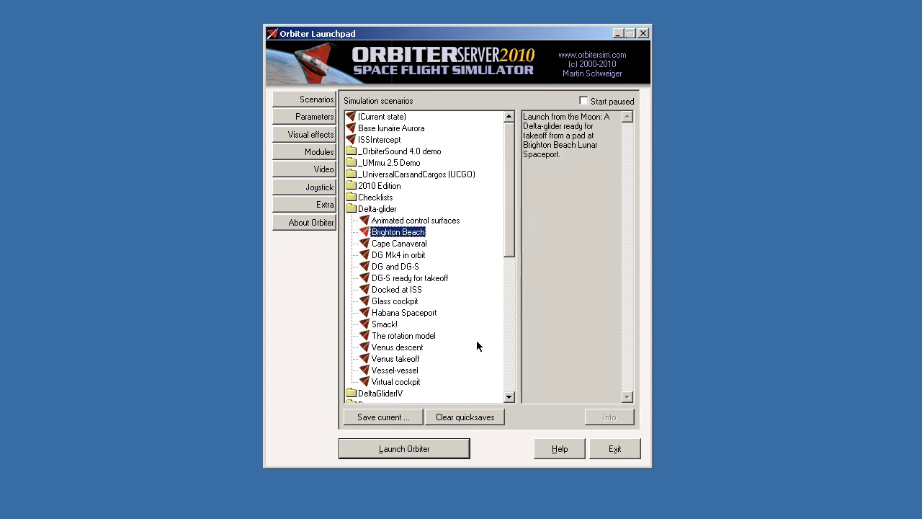
left_click(381, 211)
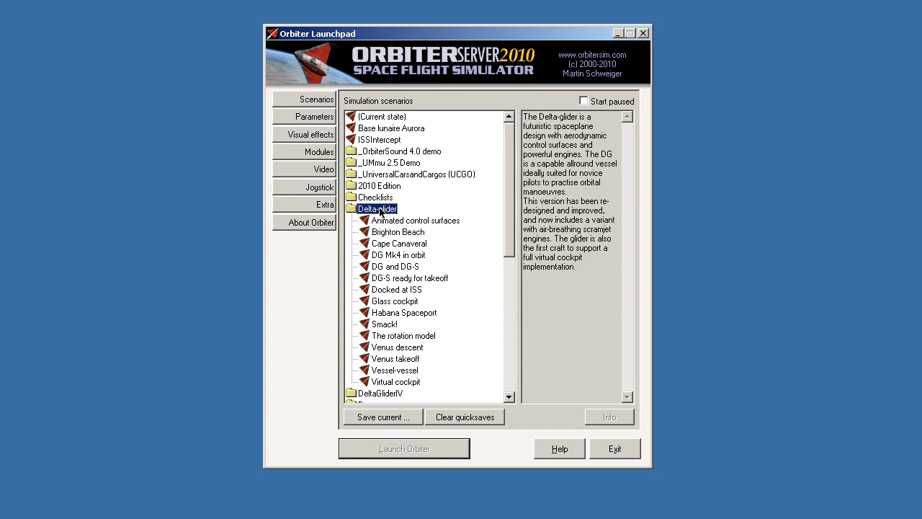
left_click_drag(533, 117, 499, 104)
left_click(568, 158)
left_click(556, 182)
Launch the simulation with the Brighton Beach scenario from the Delta-glider folder
left_click(407, 234)
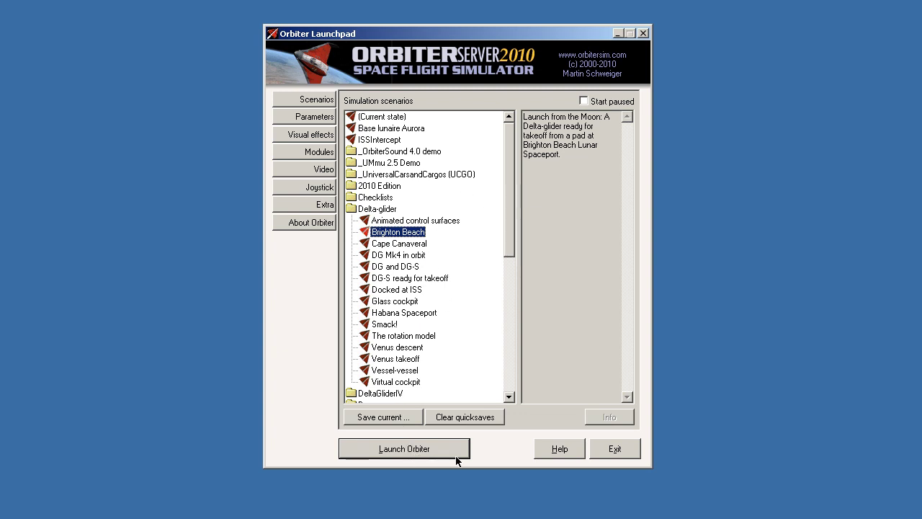
left_click(411, 233)
left_click(440, 451)
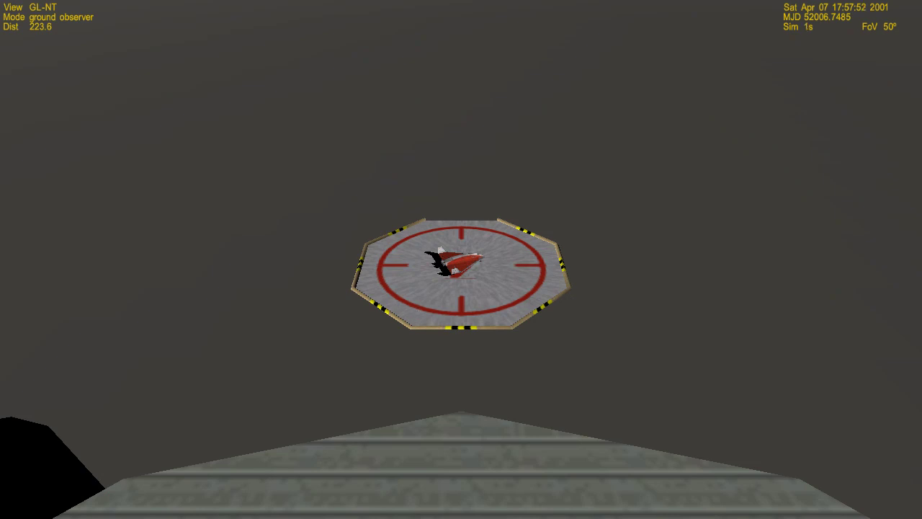
View the glider on its landing pad from several angles, and switch the external camera to target-relative mode
left_click_drag(416, 308, 361, 300)
scroll(297, 239, "down", 5)
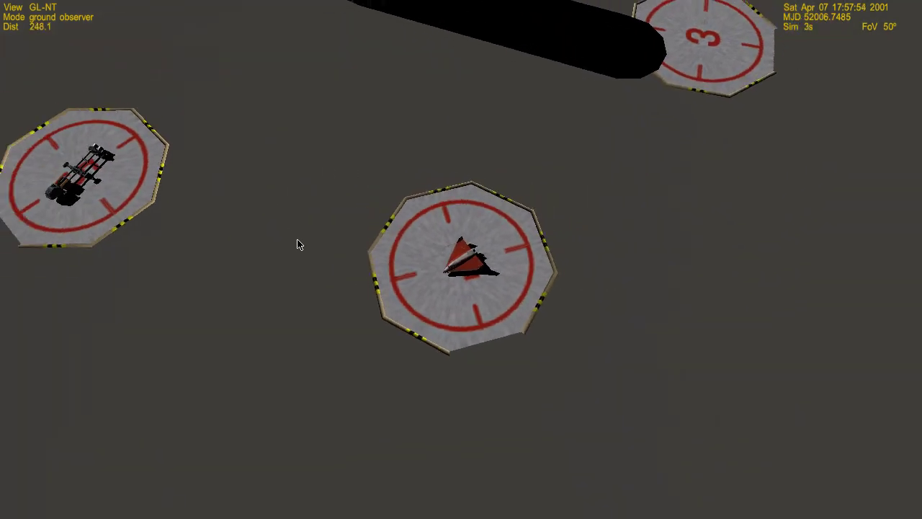
scroll(301, 251, "up", 3)
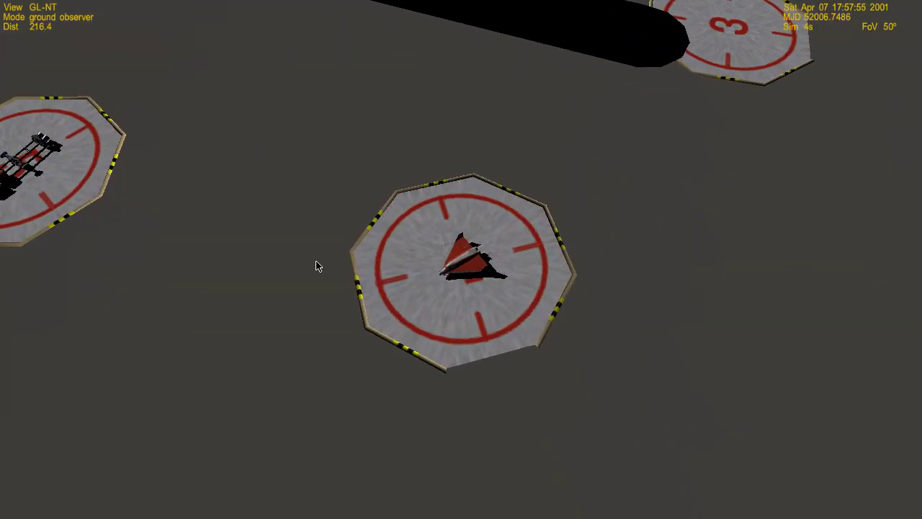
key("F2")
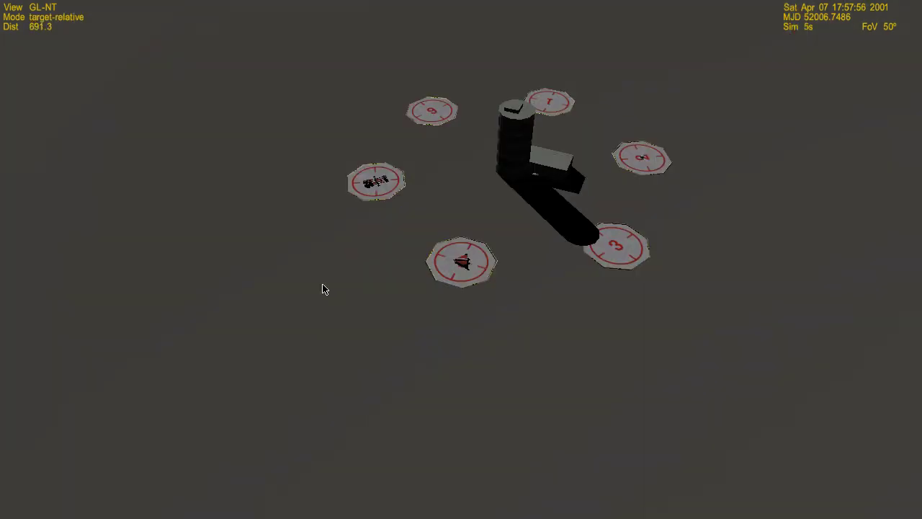
Zoom out from the lunar base to see the whole Moon, and rotate the camera to view its dark and lit sides
scroll(394, 254, "up", 5)
scroll(396, 246, "down", 3)
scroll(396, 247, "down", 15)
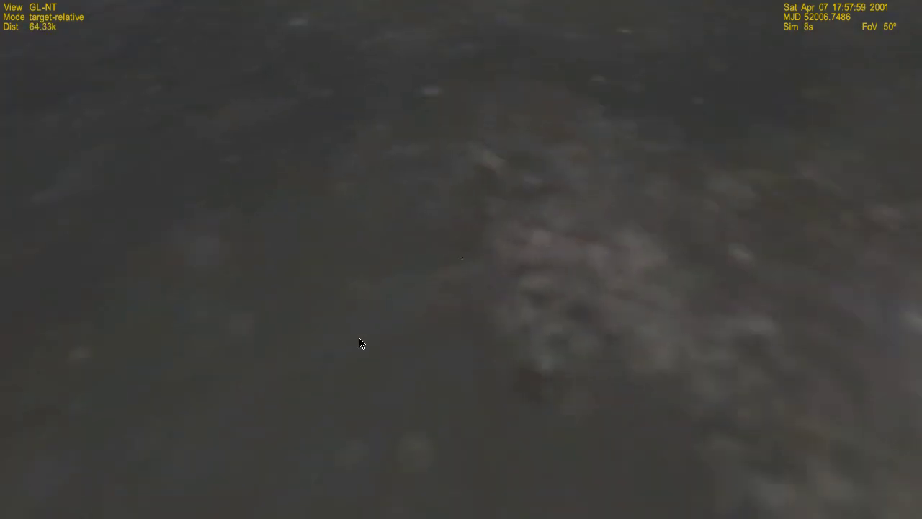
scroll(359, 343, "down", 15)
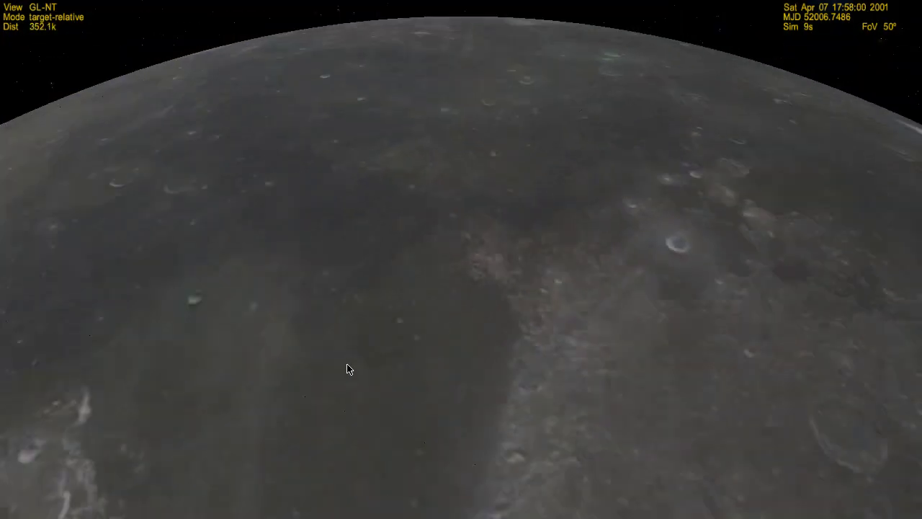
key("ctrl+Left")
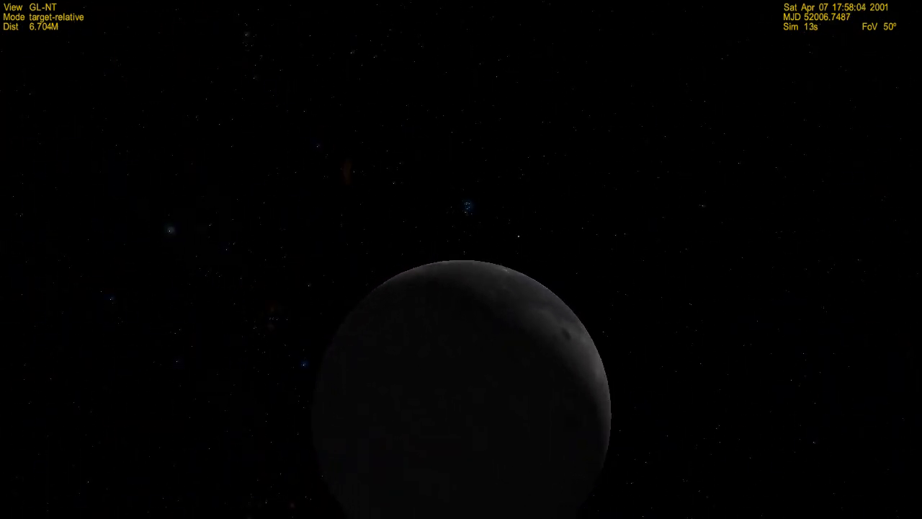
key("ctrl+Right")
key("ctrl+Left")
key("ctrl+Right")
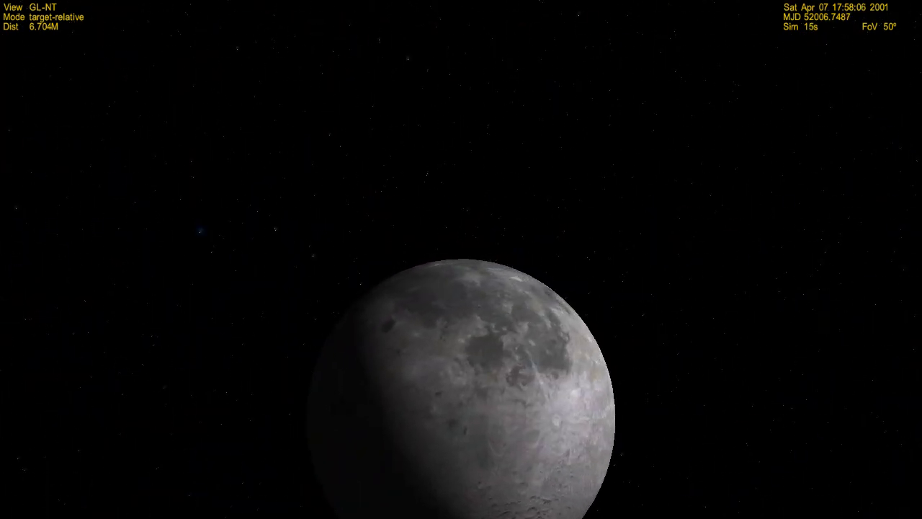
Orbit the external camera around the Moon, viewing it from above and below and from its sunlit and night sides
key("ctrl+Left")
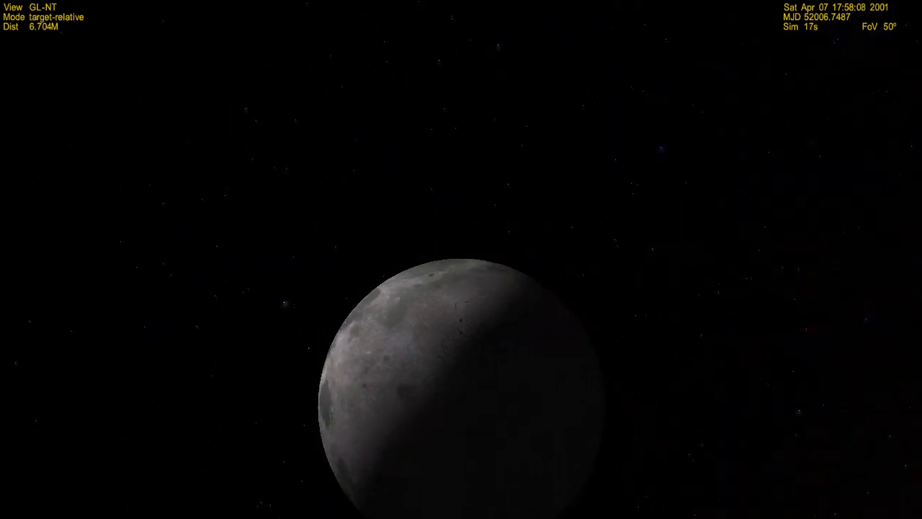
key("ctrl+Down")
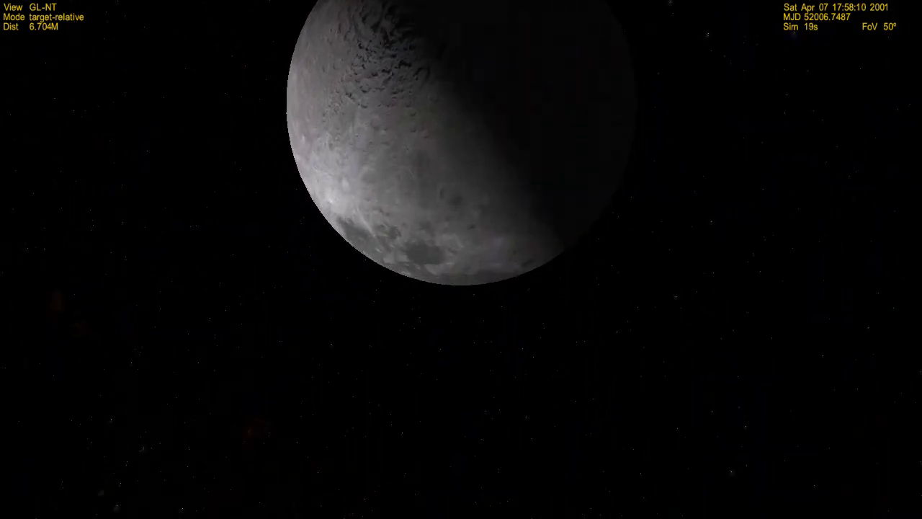
key("ctrl+Right")
key("ctrl+Down")
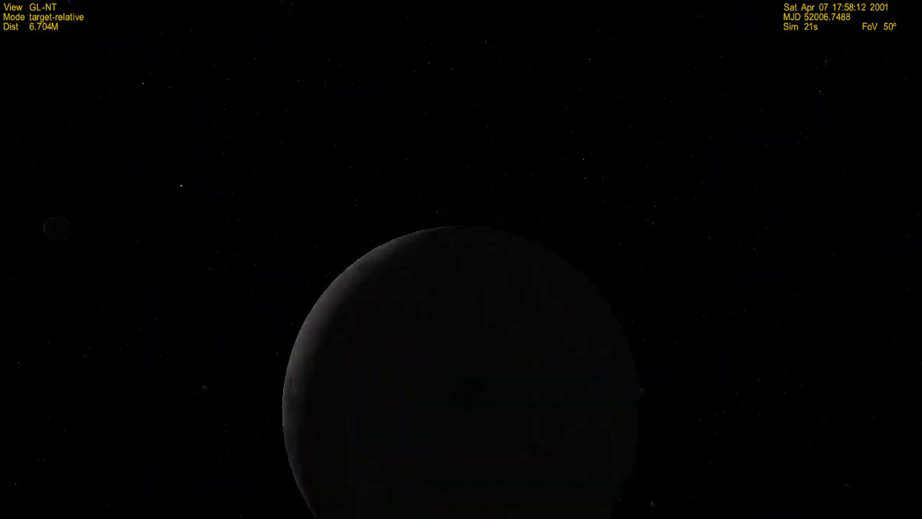
key("ctrl+Left")
Zoom back in to the glider on its landing pad and rotate the view around it to see the surrounding base
scroll(406, 348, "up", 10)
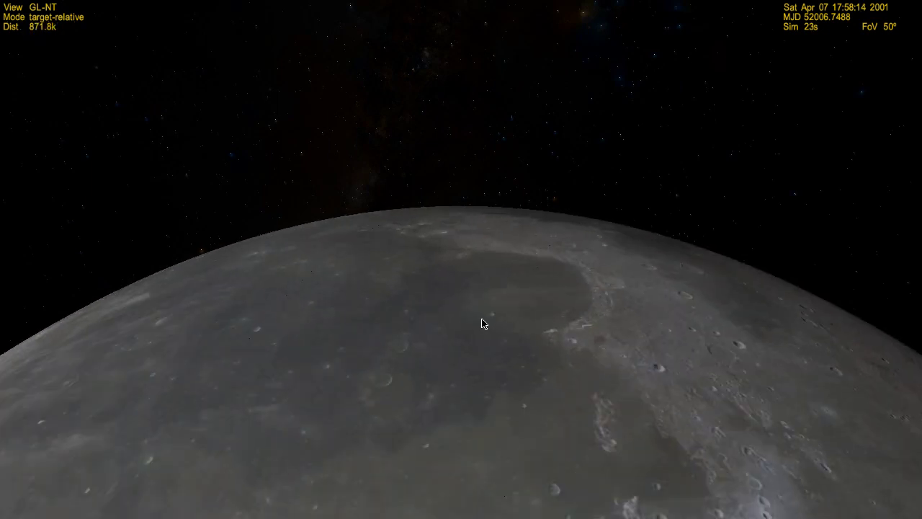
scroll(501, 292, "up", 10)
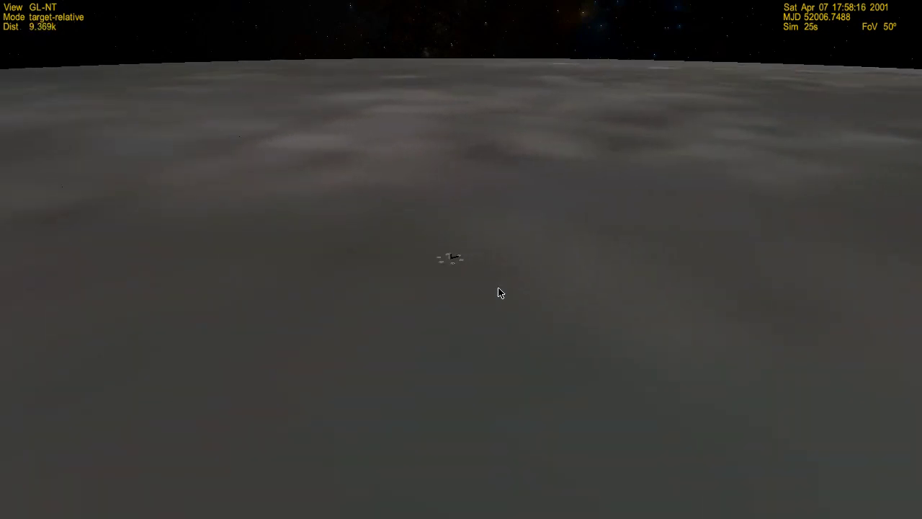
scroll(501, 292, "up", 10)
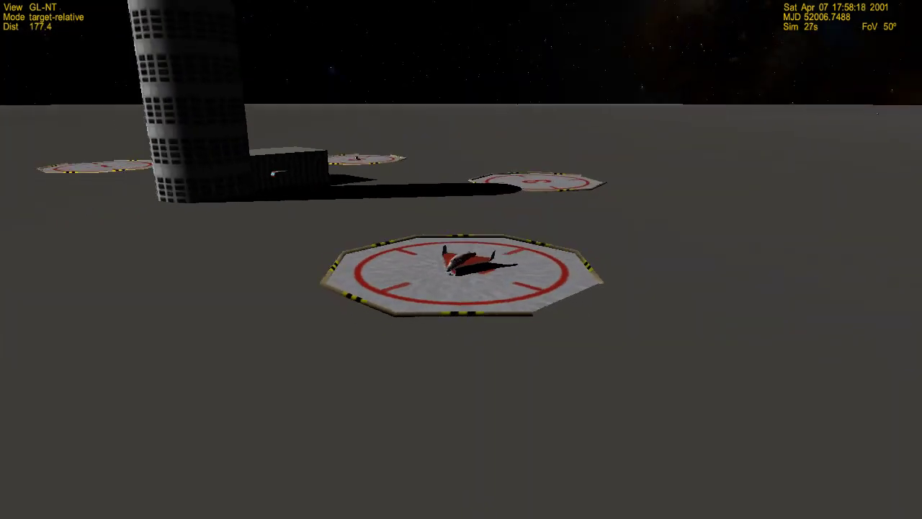
left_click_drag(501, 292, 394, 43)
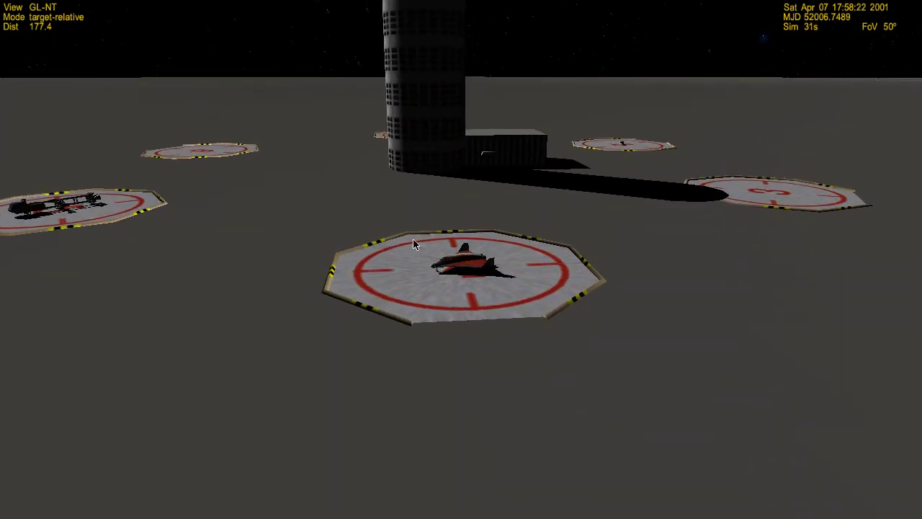
left_click_drag(508, 185, 572, 229)
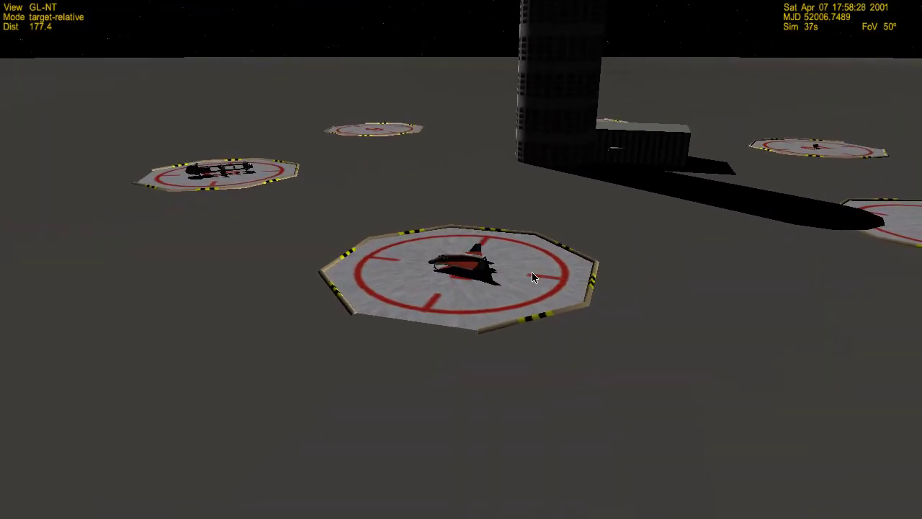
Switch to the glider's cockpit, change to the 2D instrument panel and shift it to reveal the propellant status and lower instruments
key("F1")
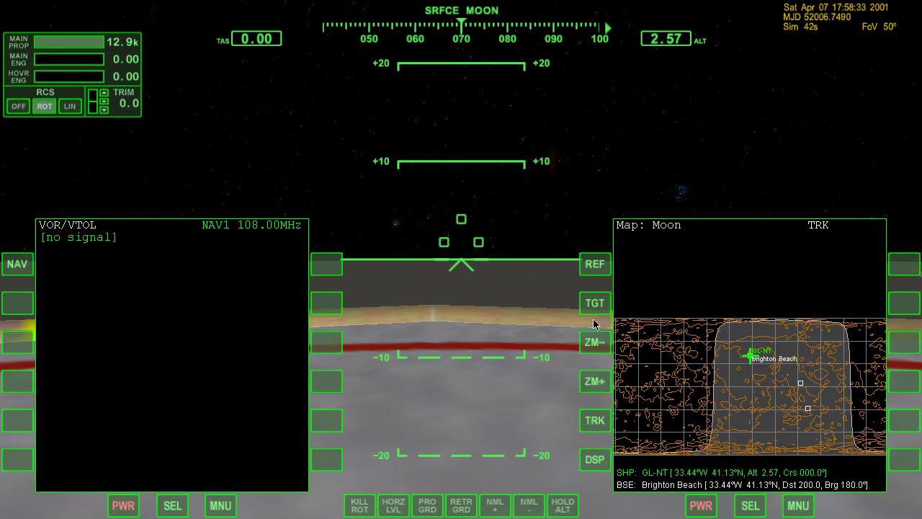
key("F8")
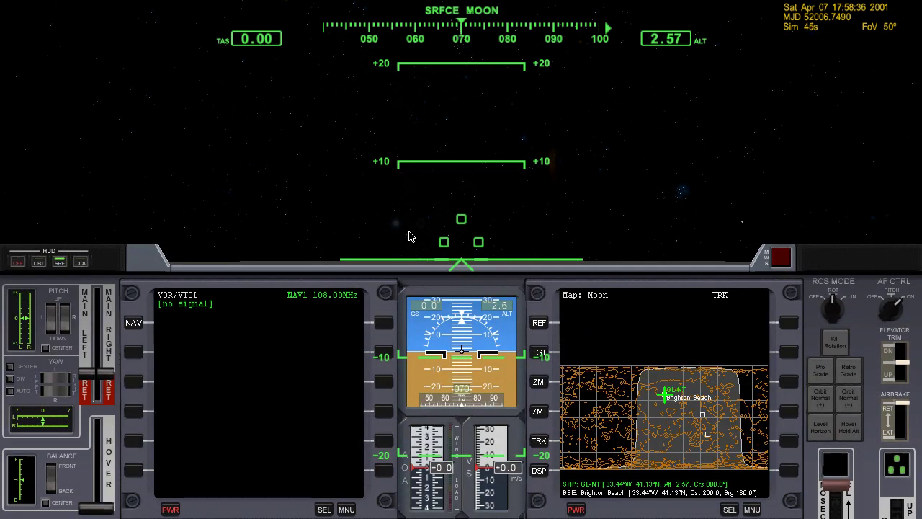
key("Up")
key("Down")
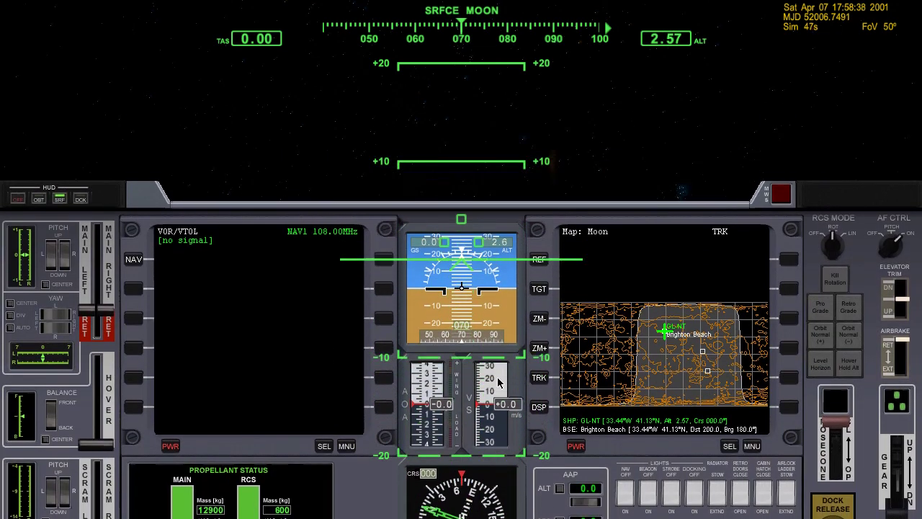
key("Up")
key("Down")
key("Down")
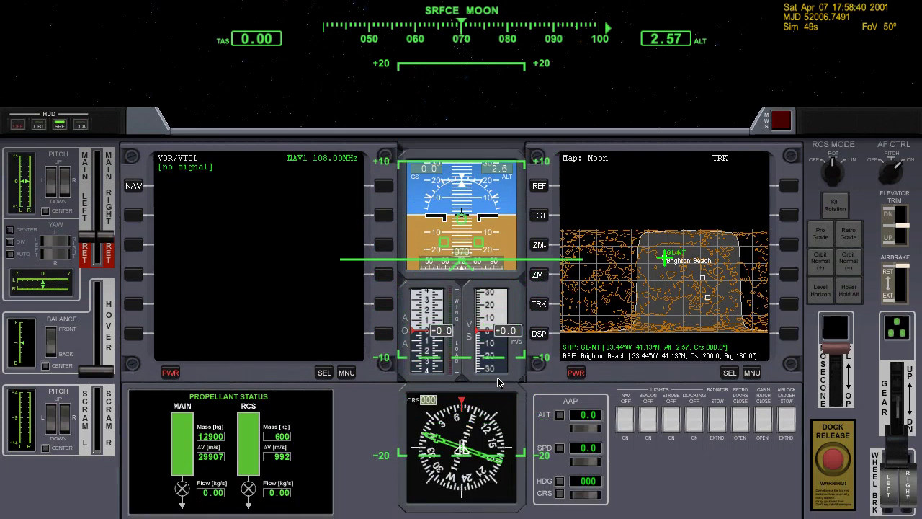